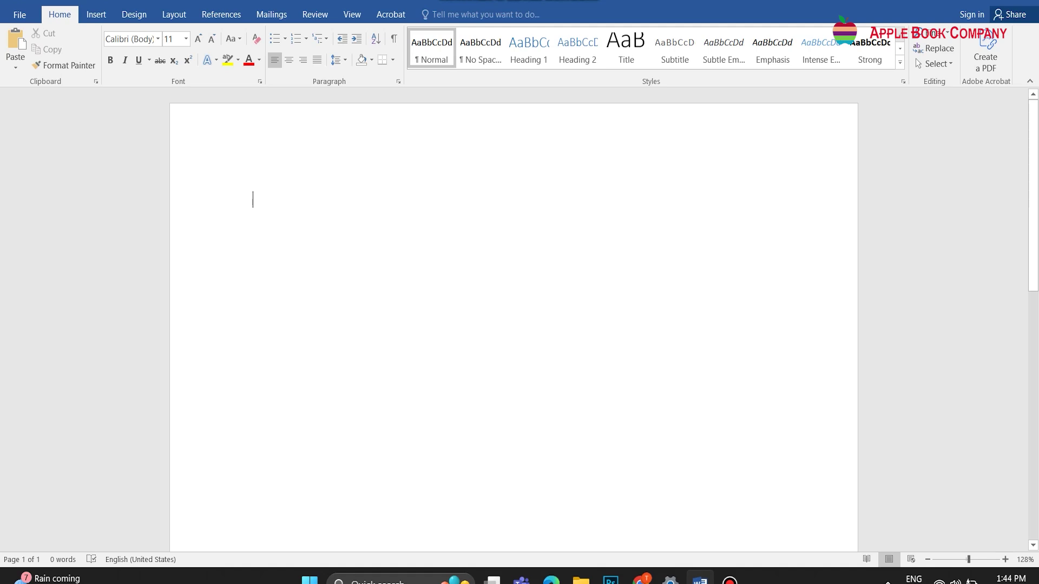
- Write "Editing text in word 2016" in the blank document and erase the line's last 18 characters
{"action": "type", "text": "editing text in word 2"}
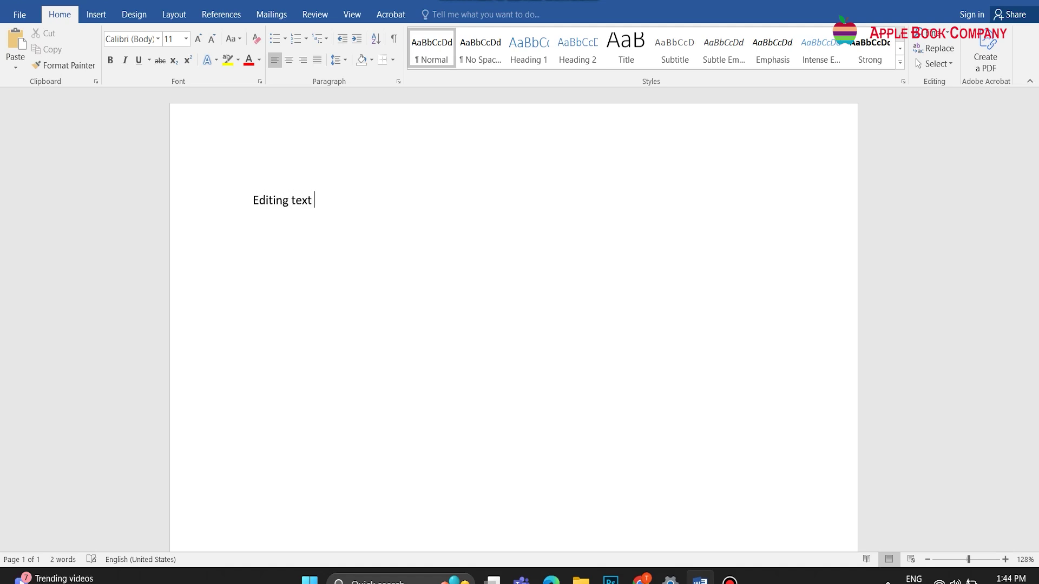
{"action": "type", "text": "016"}
{"action": "key", "text": "BackSpace"}
{"action": "key", "text": "BackSpace"}
{"action": "key", "text": "BackSpace"}
{"action": "key", "text": "BackSpace"}
{"action": "key", "text": "BackSpace"}
{"action": "key", "text": "BackSpace"}
{"action": "key", "text": "BackSpace"}
{"action": "key", "text": "BackSpace"}
{"action": "key", "text": "BackSpace"}
{"action": "key", "text": "BackSpace"}
{"action": "key", "text": "BackSpace"}
{"action": "key", "text": "BackSpace"}
{"action": "key", "text": "BackSpace"}
{"action": "key", "text": "BackSpace"}
{"action": "key", "text": "BackSpace"}
{"action": "key", "text": "BackSpace"}
{"action": "key", "text": "BackSpace"}
{"action": "key", "text": "BackSpace"}
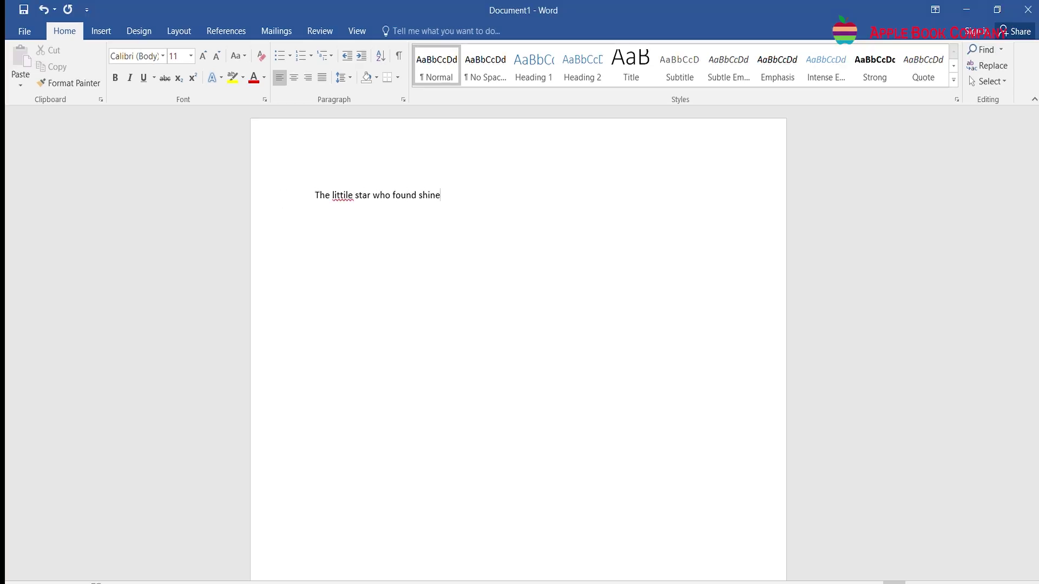
- Add the line "Far, far away in the night sky , there lived a tiny star named" below the title and erase everything after "sky"
{"action": "type", "text": "Far, far away in the night sky , there lived a tiny star named"}
{"action": "key", "text": "BackSpace"}
{"action": "key", "text": "BackSpace"}
{"action": "key", "text": "BackSpace"}
{"action": "key", "text": "BackSpace"}
{"action": "key", "text": "BackSpace"}
{"action": "key", "text": "BackSpace"}
{"action": "key", "text": "BackSpace"}
{"action": "key", "text": "BackSpace"}
{"action": "key", "text": "BackSpace"}
{"action": "key", "text": "BackSpace"}
{"action": "key", "text": "BackSpace"}
{"action": "key", "text": "BackSpace"}
{"action": "key", "text": "BackSpace"}
{"action": "key", "text": "BackSpace"}
{"action": "key", "text": "BackSpace"}
{"action": "key", "text": "BackSpace"}
{"action": "key", "text": "BackSpace"}
{"action": "key", "text": "BackSpace"}
{"action": "key", "text": "BackSpace"}
{"action": "key", "text": "BackSpace"}
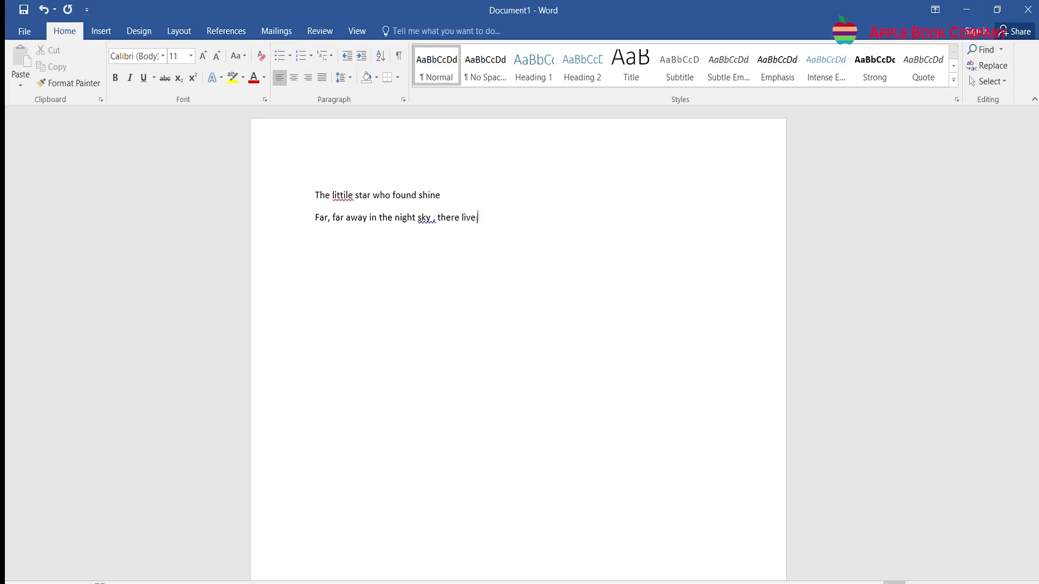
{"action": "key", "text": "BackSpace"}
{"action": "key", "text": "BackSpace"}
{"action": "key", "text": "BackSpace"}
{"action": "key", "text": "BackSpace"}
{"action": "key", "text": "BackSpace"}
{"action": "key", "text": "BackSpace"}
{"action": "key", "text": "BackSpace"}
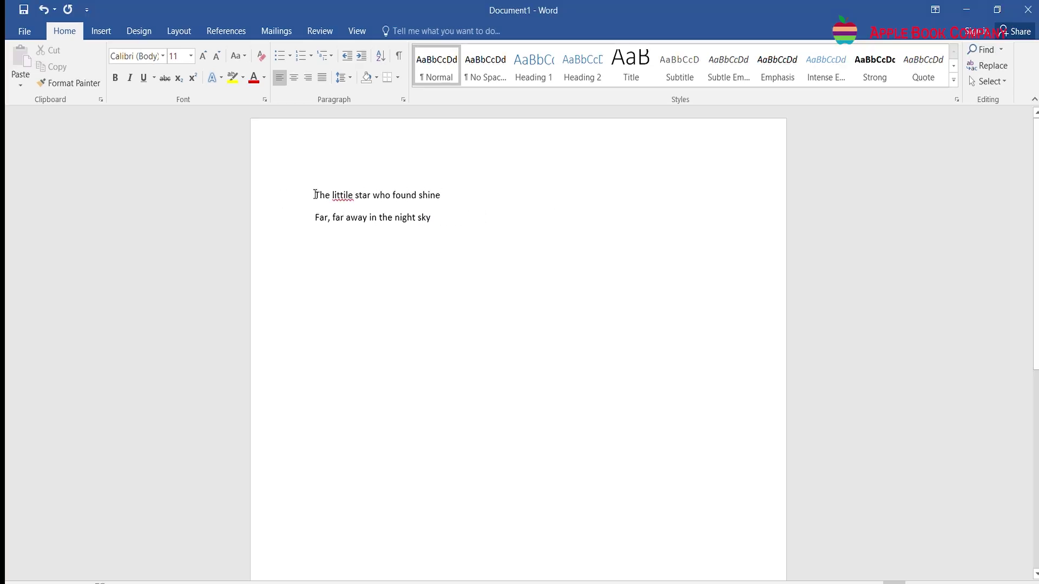
- Copy the title and the line below it, and paste both on a new line at the end of the text
{"action": "left_click_drag", "start_coordinate": [315, 196], "coordinate": [448, 219]}
{"action": "key", "text": "ctrl+c"}
{"action": "left_click", "coordinate": [436, 218]}
{"action": "key", "text": "Return"}
{"action": "key", "text": "ctrl+v"}
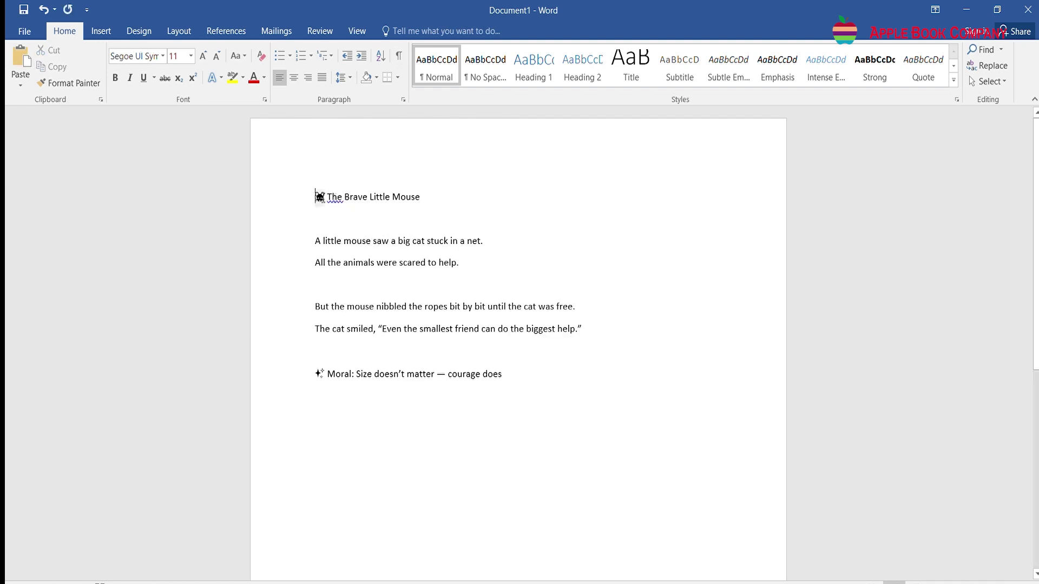
- Make the title line "The Brave Little Mouse" bold
{"action": "left_click_drag", "start_coordinate": [316, 196], "coordinate": [405, 192]}
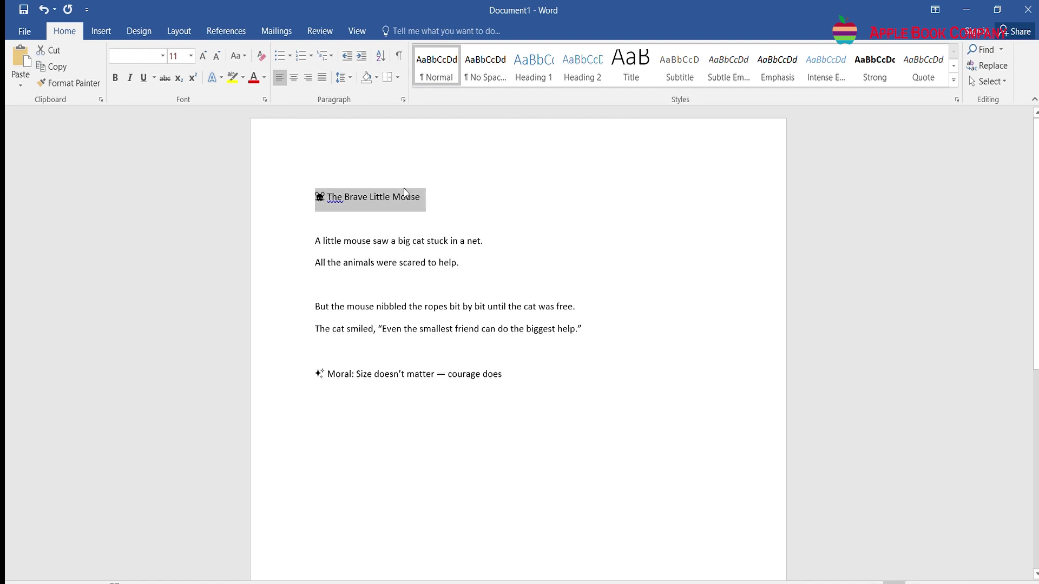
{"action": "left_click", "coordinate": [114, 79]}
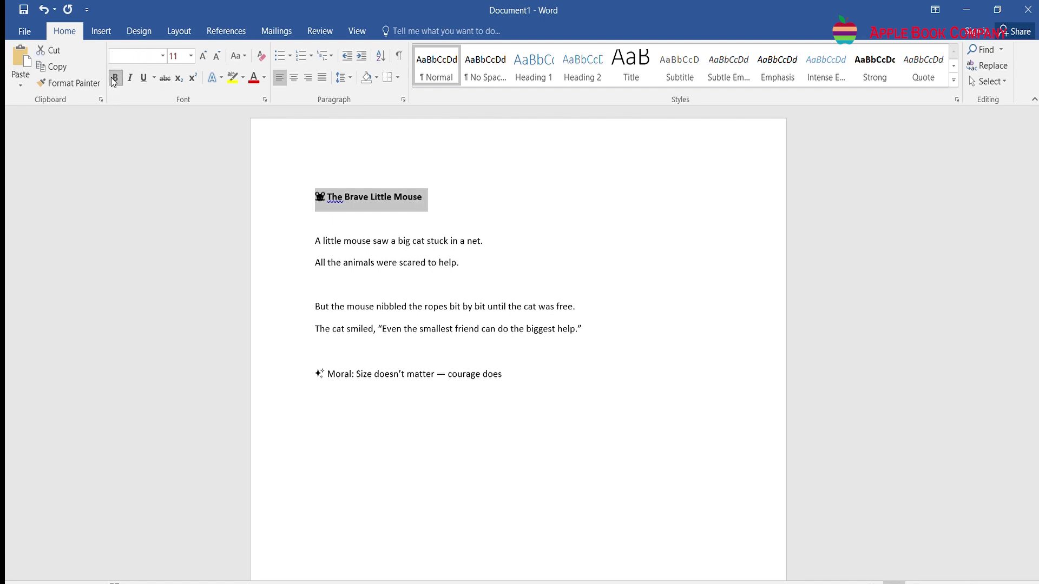
{"action": "left_click", "coordinate": [247, 75]}
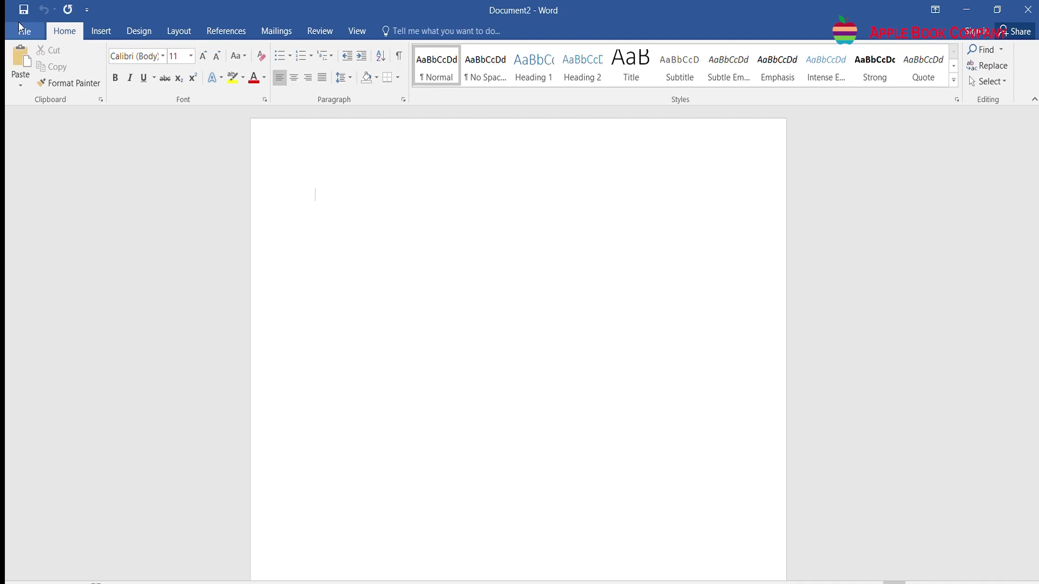
- Open the existing document "The Little Star Who Found Her Shine.docx" from the Downloads folder
{"action": "left_click", "coordinate": [20, 31]}
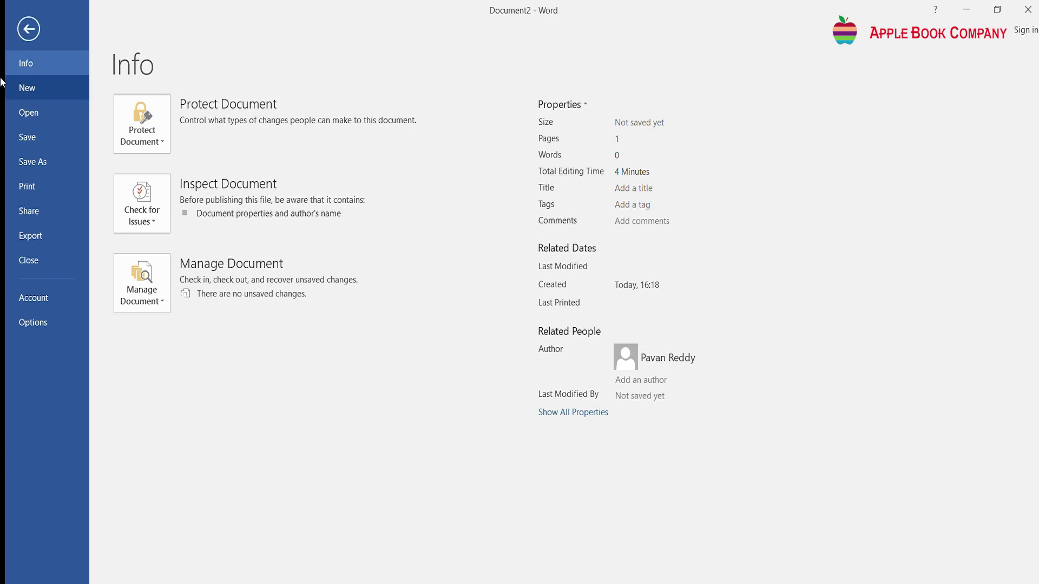
{"action": "left_click", "coordinate": [29, 112]}
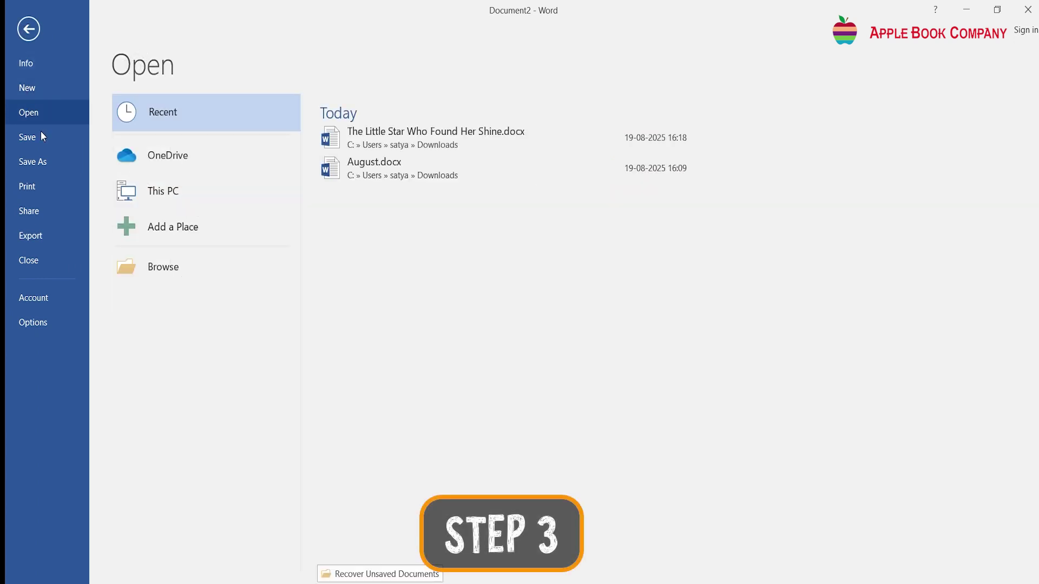
{"action": "left_click", "coordinate": [158, 264]}
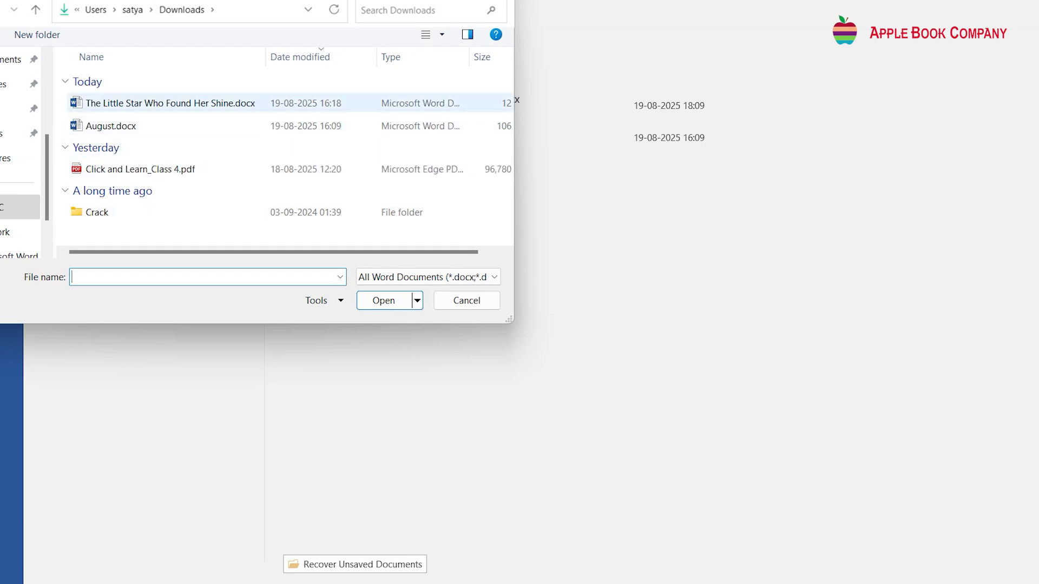
{"action": "left_click", "coordinate": [170, 103]}
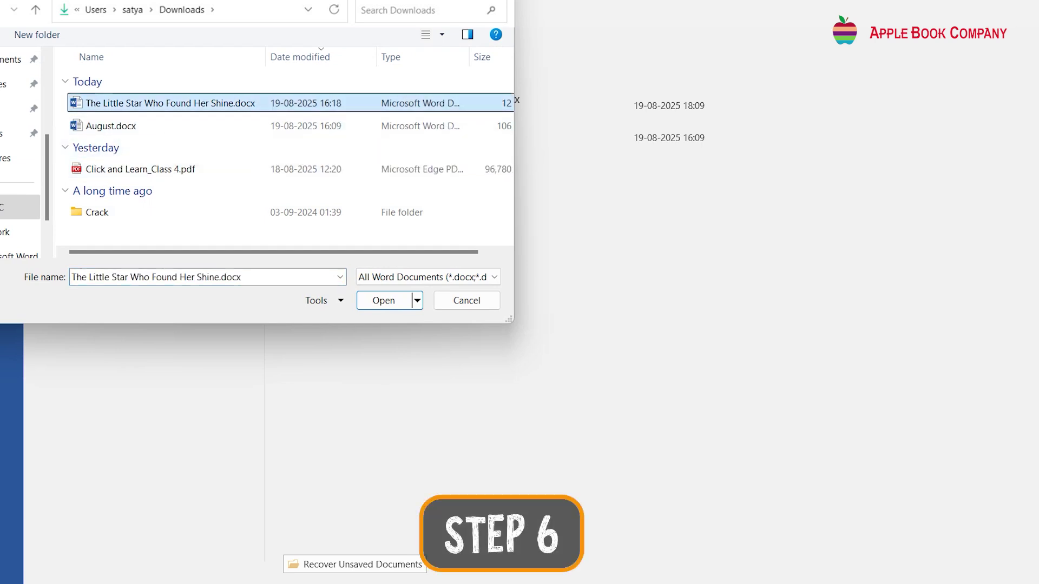
{"action": "key", "text": "Return"}
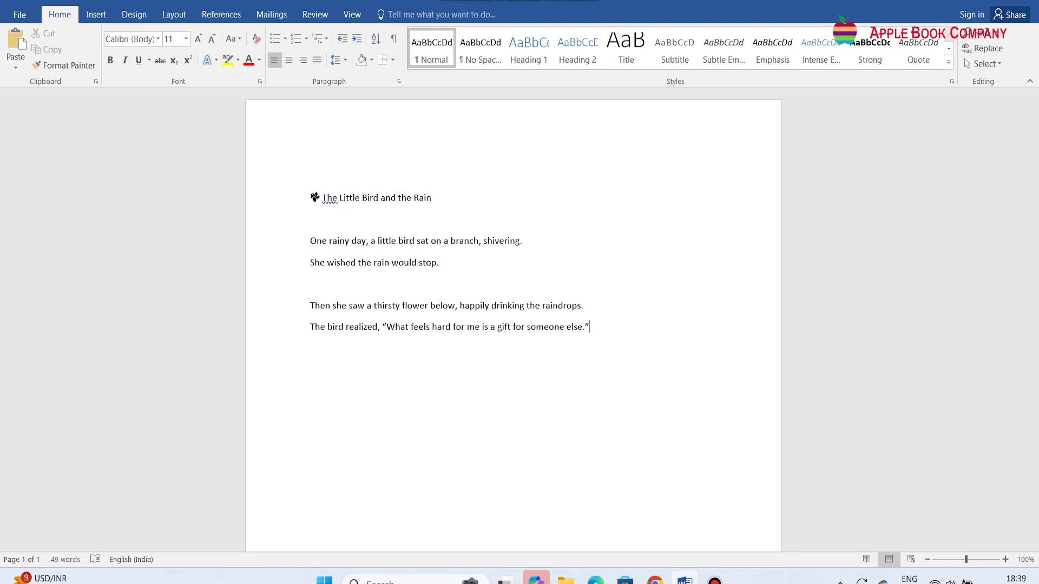
- Add the closing sentence "She spread her wings and sang a cheerful song." on a new line below the bird's quotation
{"action": "key", "text": "Return"}
{"action": "key", "text": "Return"}
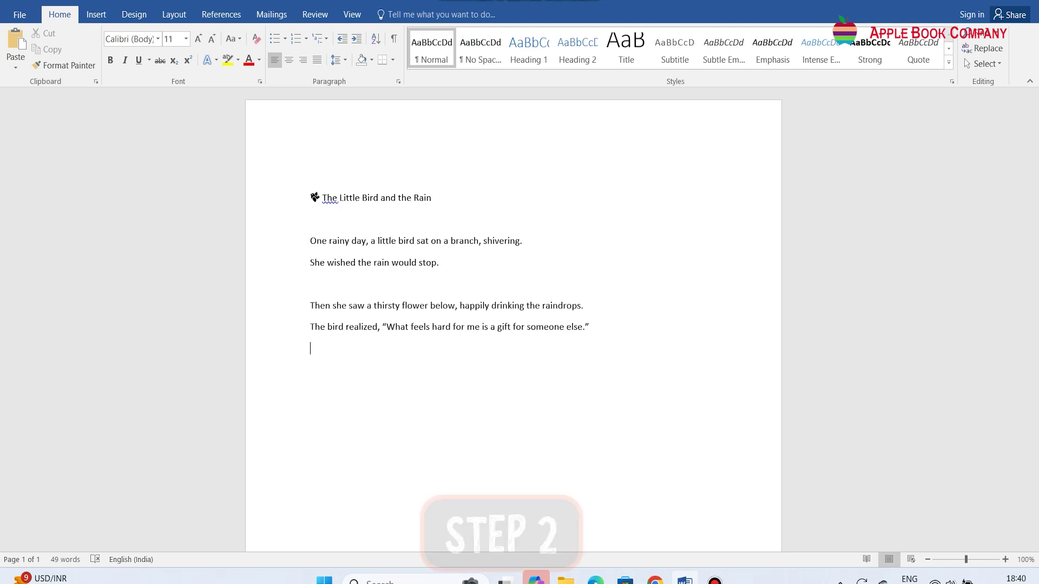
{"action": "type", "text": "She spread her wings "}
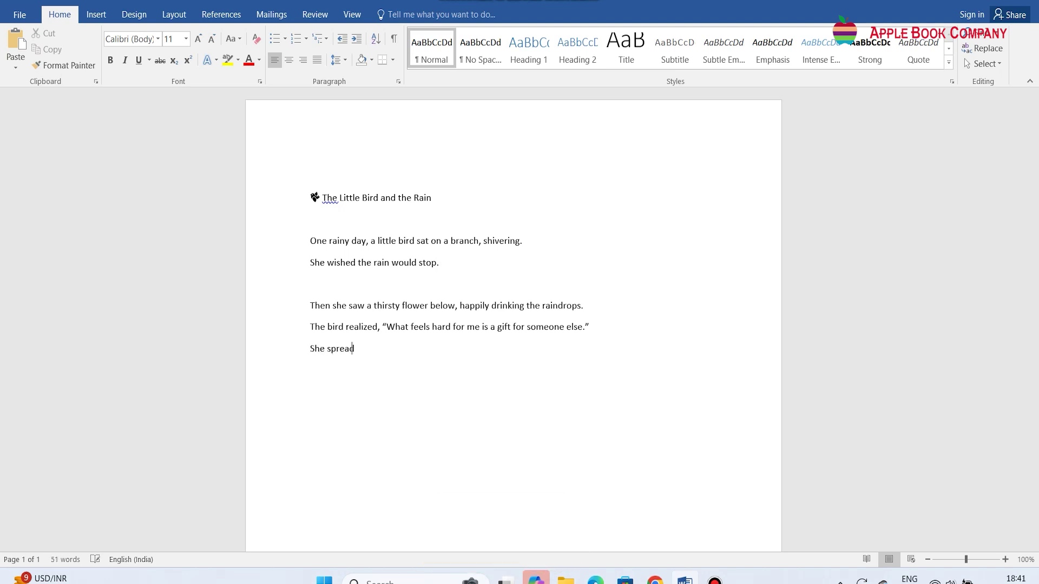
{"action": "type", "text": "and sang a cheerful song."}
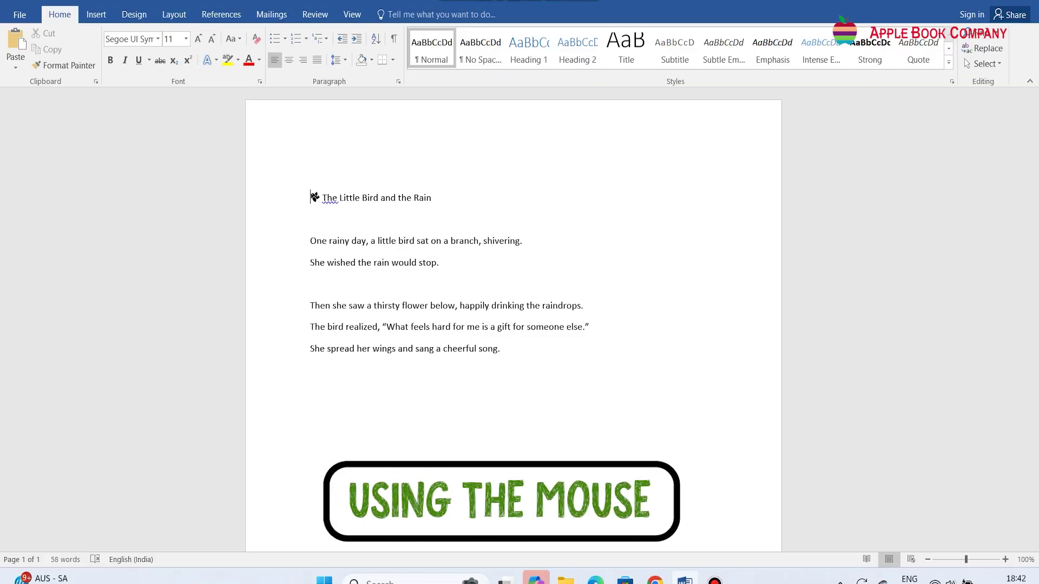
- Select the whole story from its title to the last sentence, clear the selection, and select the story again
{"action": "left_click_drag", "start_coordinate": [310, 181], "coordinate": [503, 350]}
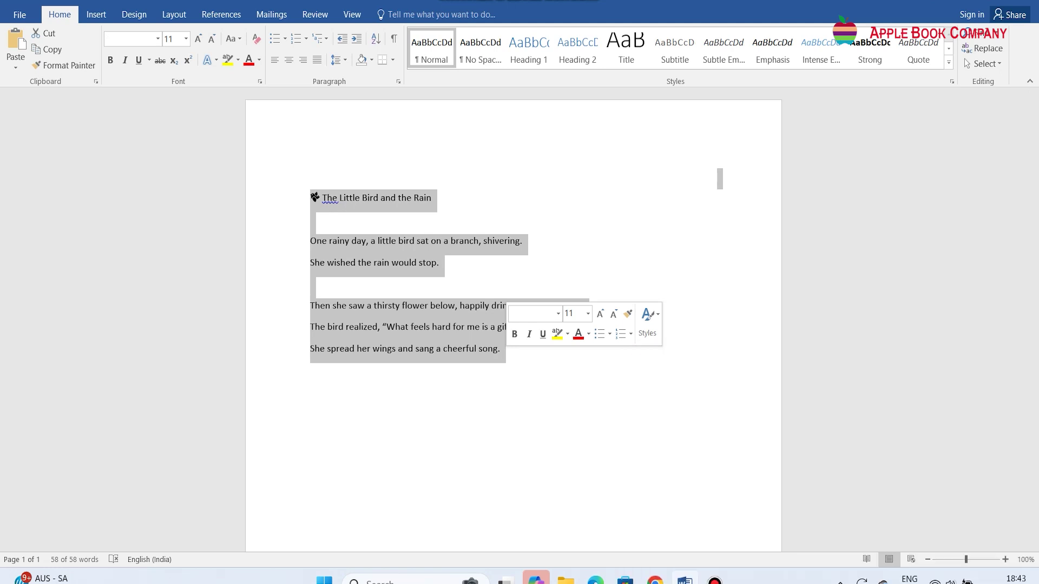
{"action": "left_click", "coordinate": [453, 349]}
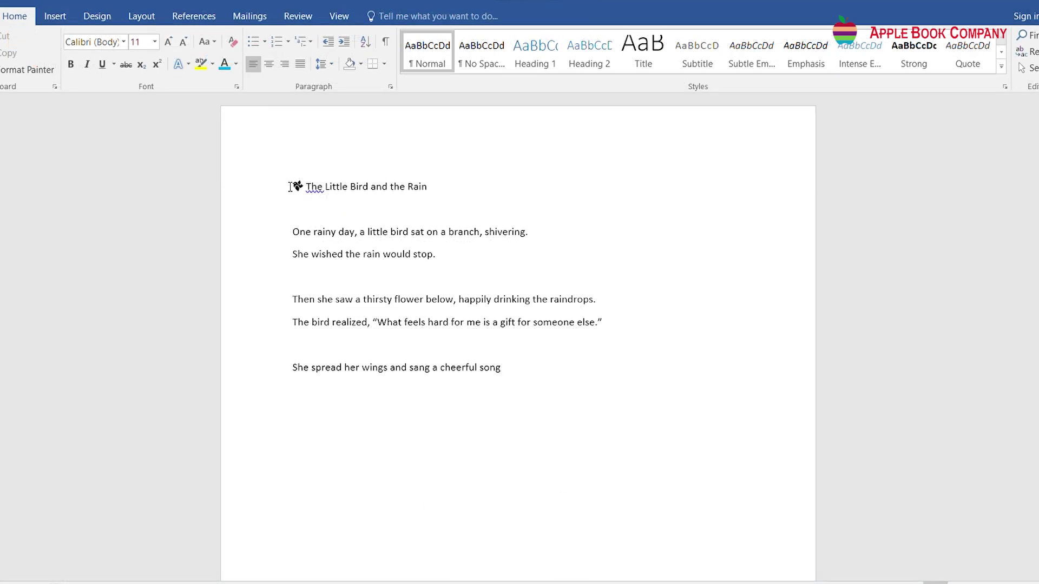
{"action": "left_click_drag", "start_coordinate": [291, 187], "coordinate": [502, 362]}
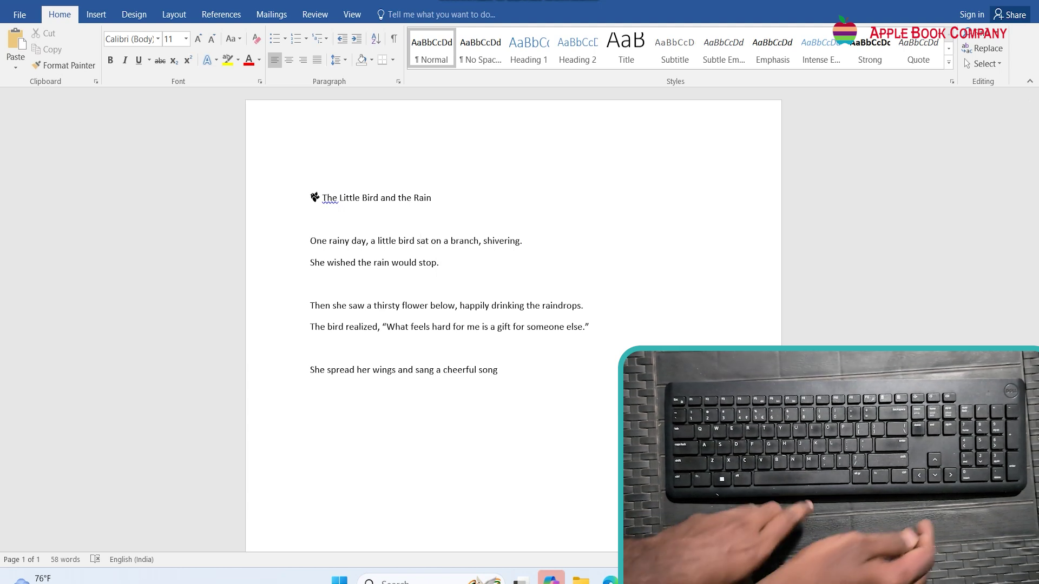
- Select single characters of the word "sat" in the first story sentence, extending the selection backward and forward from the insertion point
{"action": "key", "text": "shift+Left"}
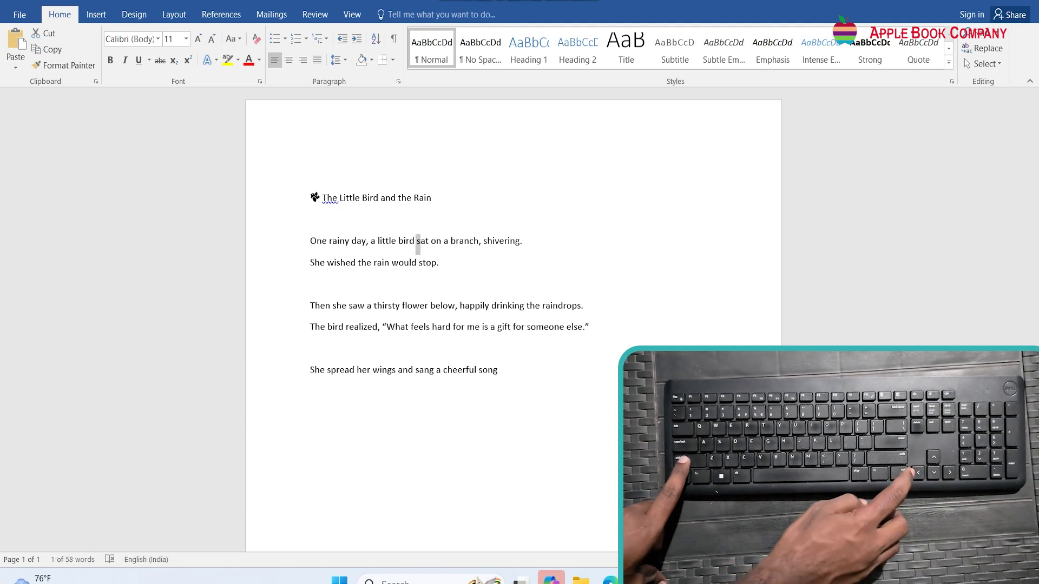
{"action": "key", "text": "Right"}
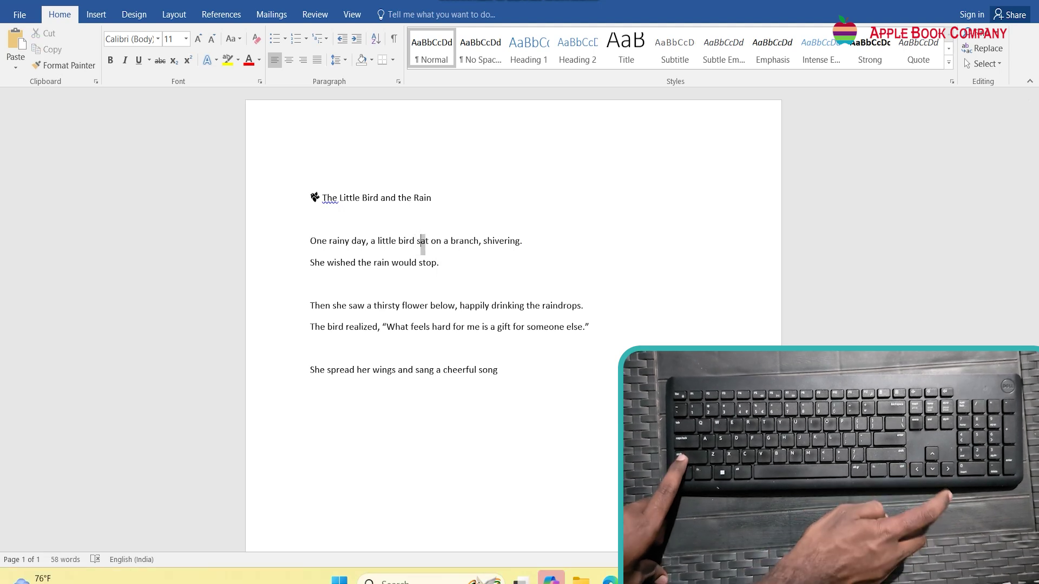
{"action": "key", "text": "shift+Right"}
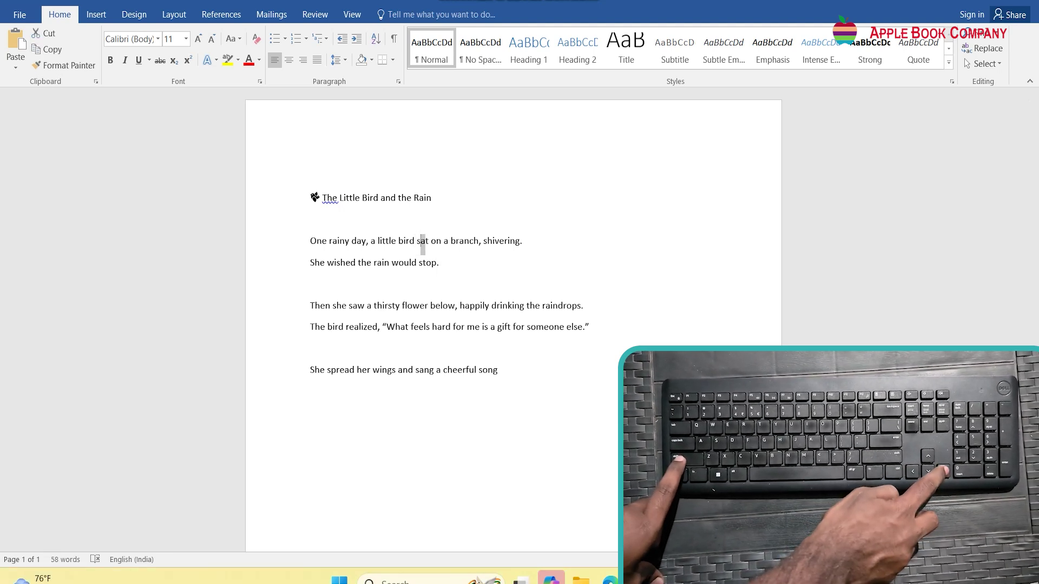
{"action": "key", "text": "shift+Right"}
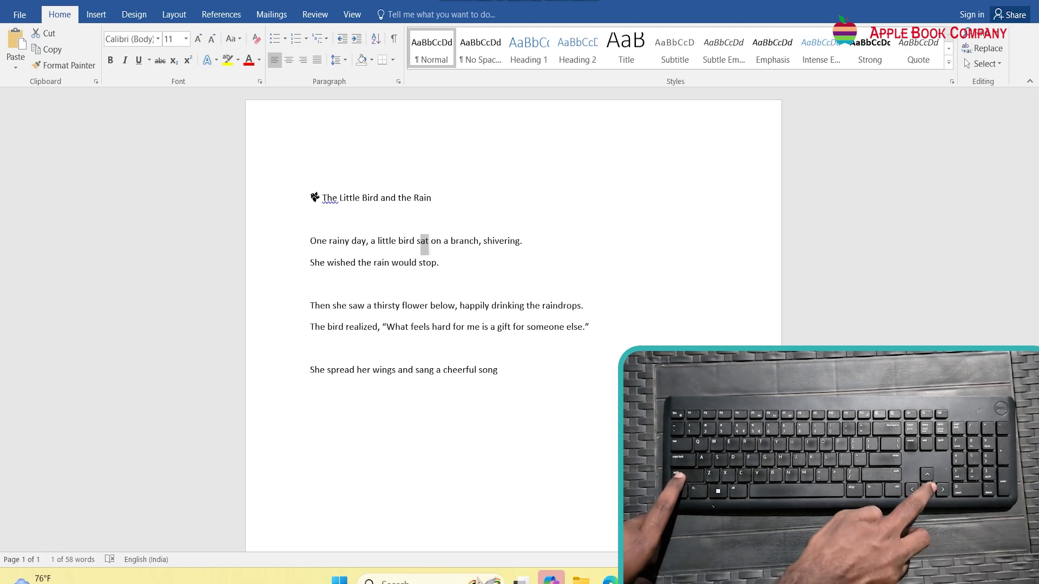
- Extend the selection line by line from "sat" up past the title, and down one line before collapsing it
{"action": "key", "text": "shift+Up"}
{"action": "key", "text": "shift+Up"}
{"action": "key", "text": "shift+Up"}
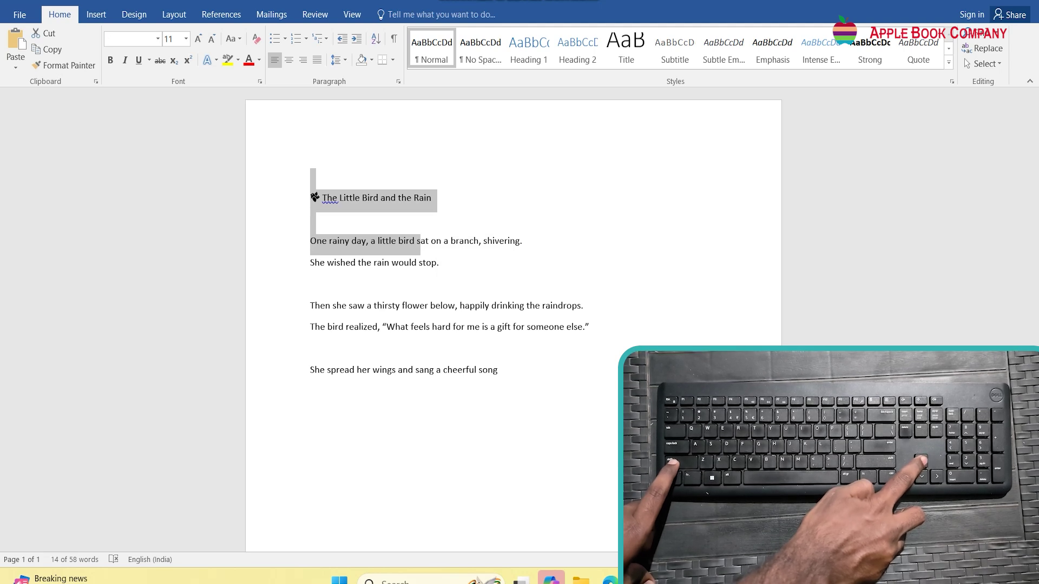
{"action": "key", "text": "shift+Down"}
{"action": "key", "text": "shift+Down"}
{"action": "key", "text": "shift+Down"}
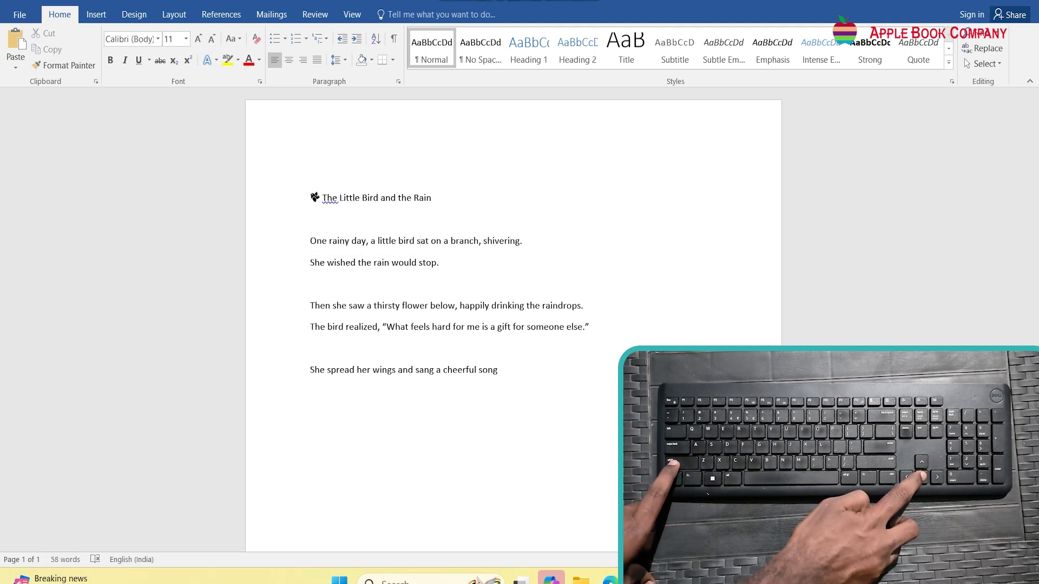
{"action": "key", "text": "shift+Down"}
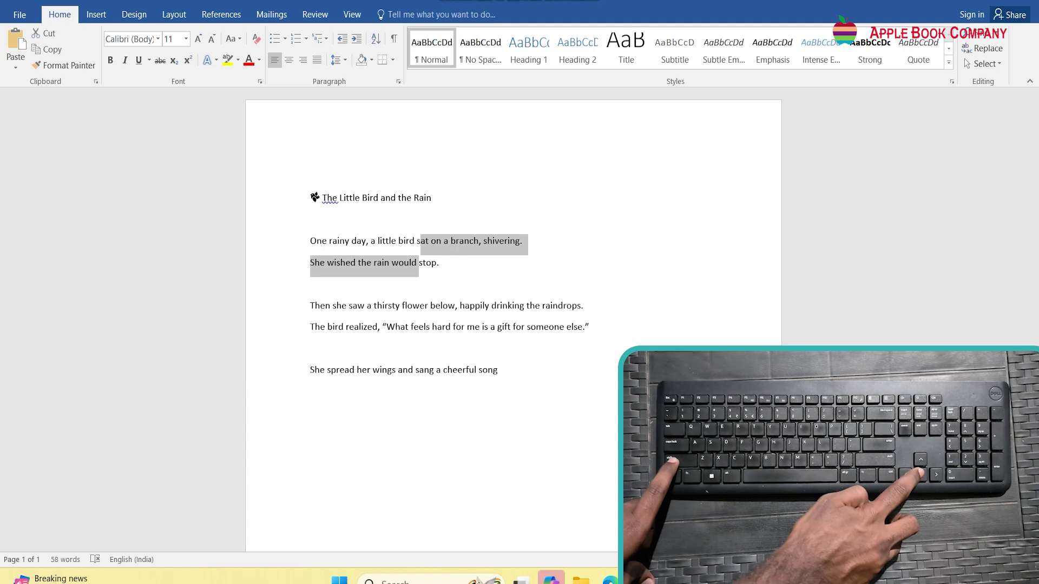
{"action": "key", "text": "shift+Up"}
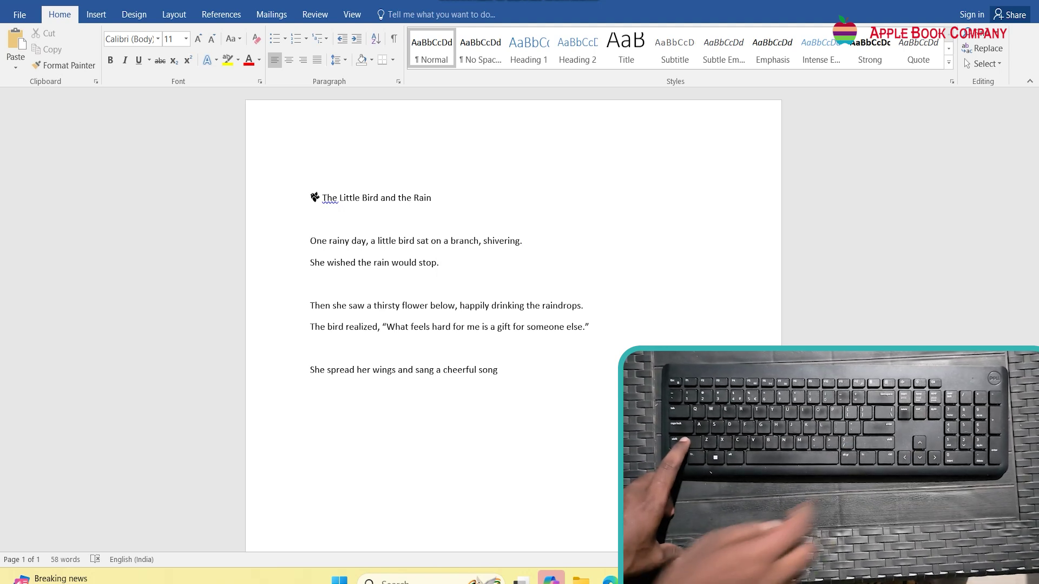
- Move the insertion point to the document's start, its end and back to its start, and select the entire document
{"action": "key", "text": "ctrl+Home"}
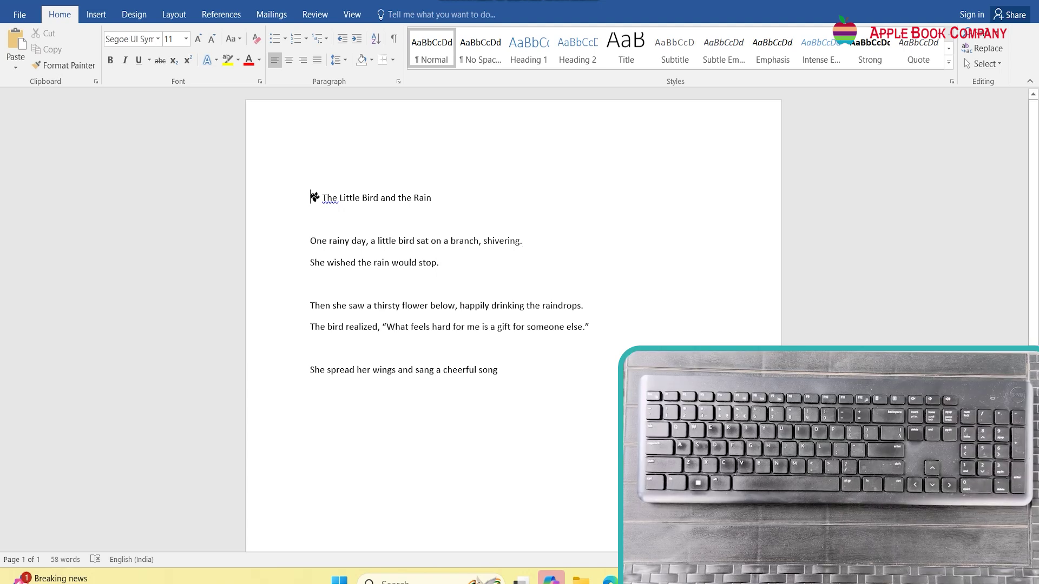
{"action": "key", "text": "ctrl+End"}
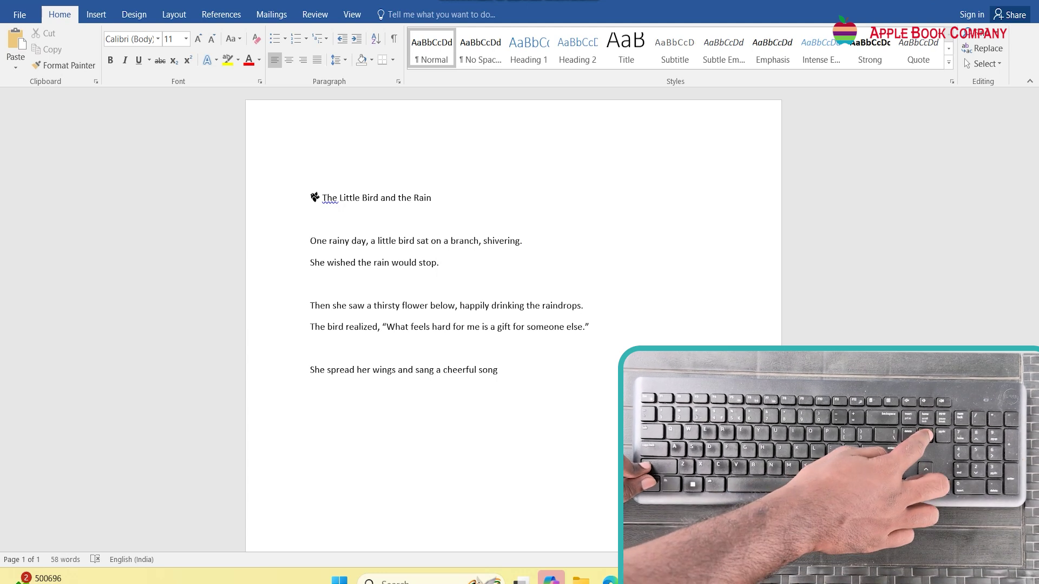
{"action": "key", "text": "ctrl+Home"}
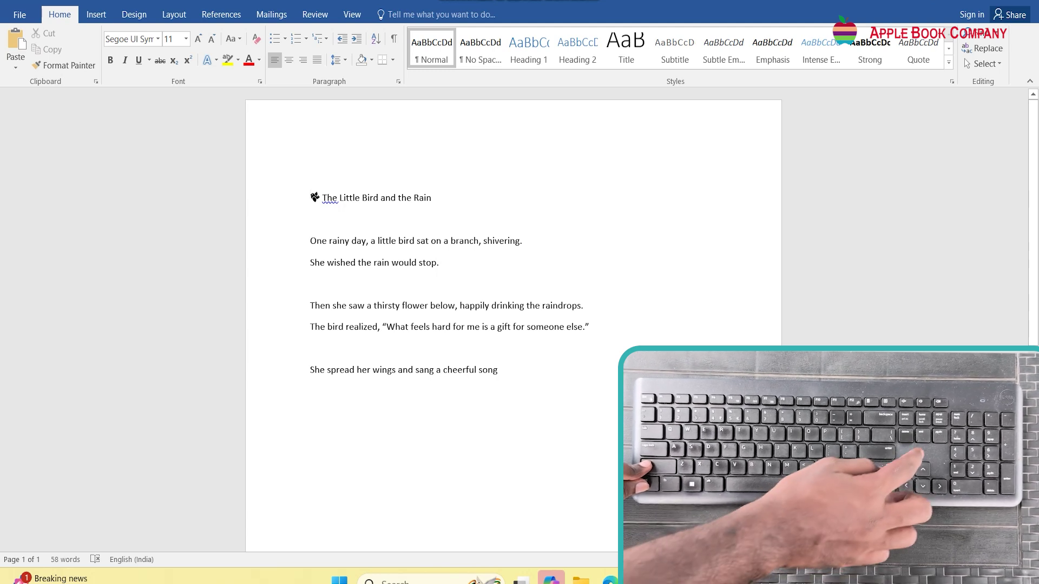
{"action": "key", "text": "Return"}
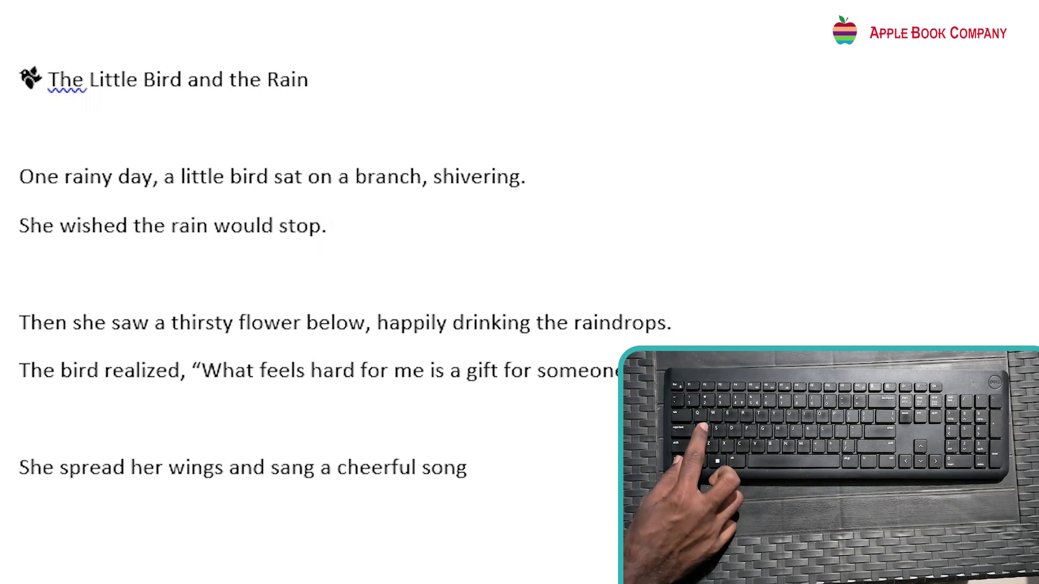
{"action": "key", "text": "ctrl+a"}
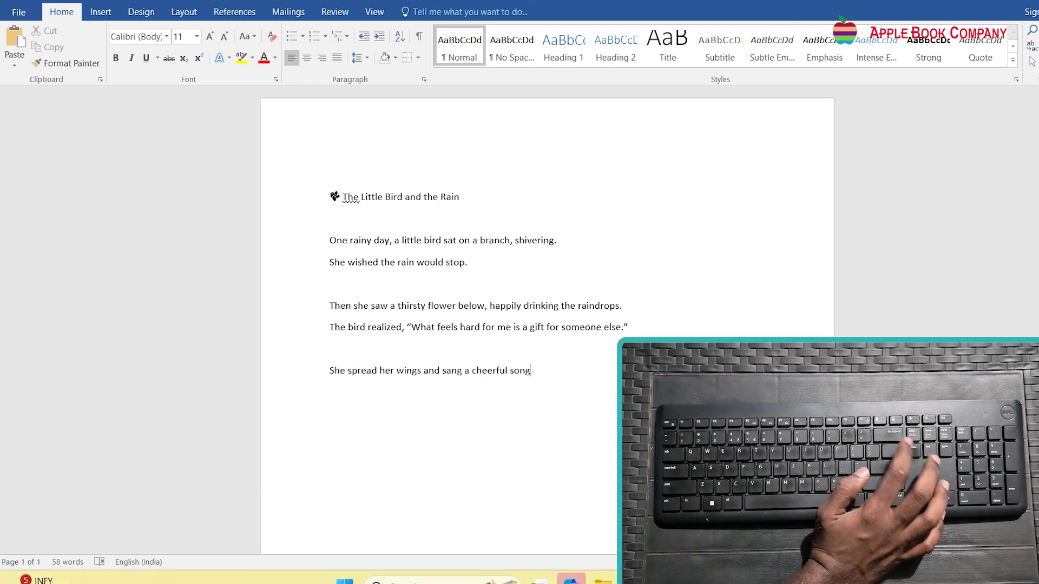
- Delete the last sentence, "She spread her wings and sang a cheerful song", backward from its end
{"action": "key", "text": "BackSpace"}
{"action": "key", "text": "BackSpace"}
{"action": "key", "text": "BackSpace"}
{"action": "key", "text": "BackSpace"}
{"action": "key", "text": "BackSpace"}
{"action": "key", "text": "BackSpace"}
{"action": "key", "text": "BackSpace"}
{"action": "key", "text": "BackSpace"}
{"action": "key", "text": "BackSpace"}
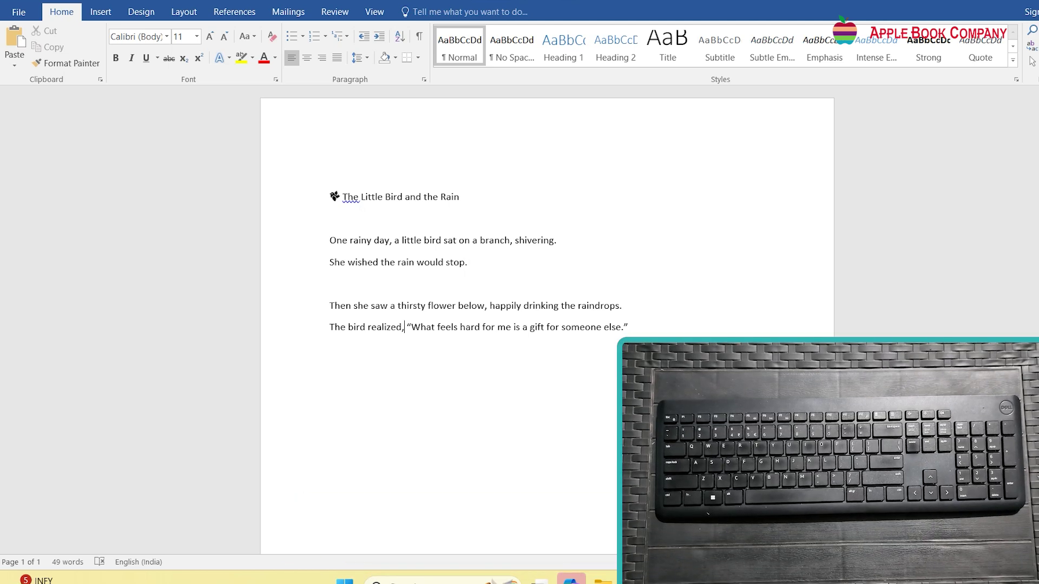
- Delete the quotation that follows "The bird realized," forward from the comma
{"action": "key", "text": "Delete"}
{"action": "key", "text": "Delete"}
{"action": "key", "text": "Delete"}
{"action": "key", "text": "Delete"}
{"action": "key", "text": "Delete"}
{"action": "key", "text": "Delete"}
{"action": "key", "text": "Delete"}
{"action": "key", "text": "Delete"}
{"action": "key", "text": "Delete"}
{"action": "key", "text": "Delete"}
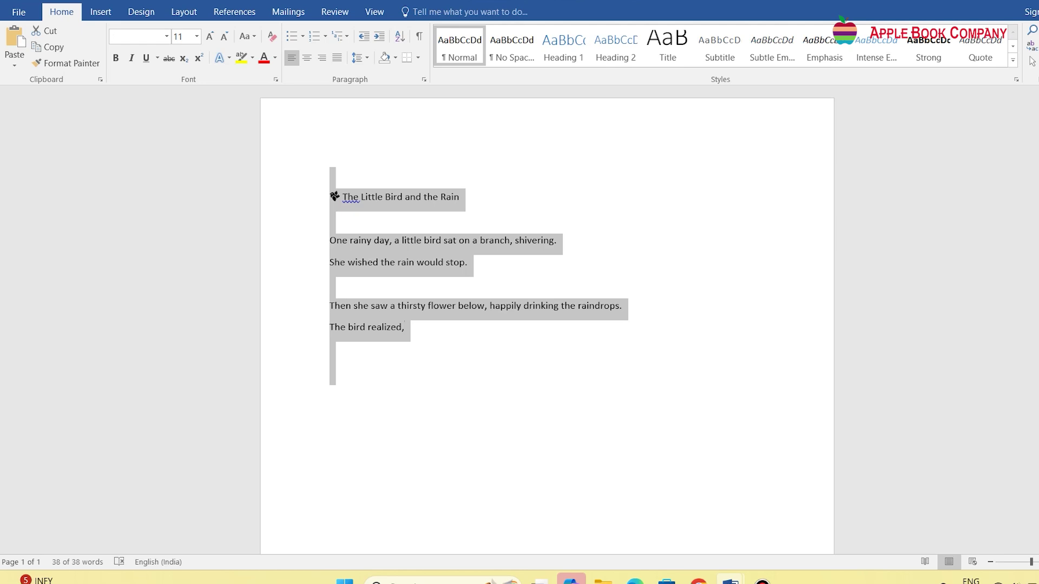
- Delete all the remaining text of the story at once
{"action": "key", "text": "Delete"}
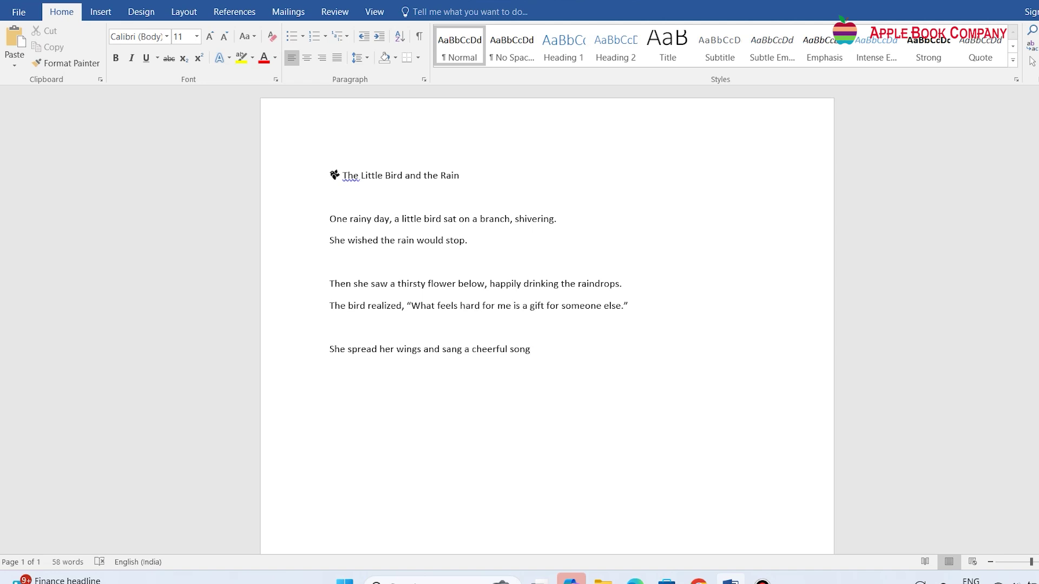
- Copy the passage from "Then she saw a thirsty flower" through "sang a cheerful song" and paste it a few lines below the story
{"action": "left_click", "coordinate": [330, 284]}
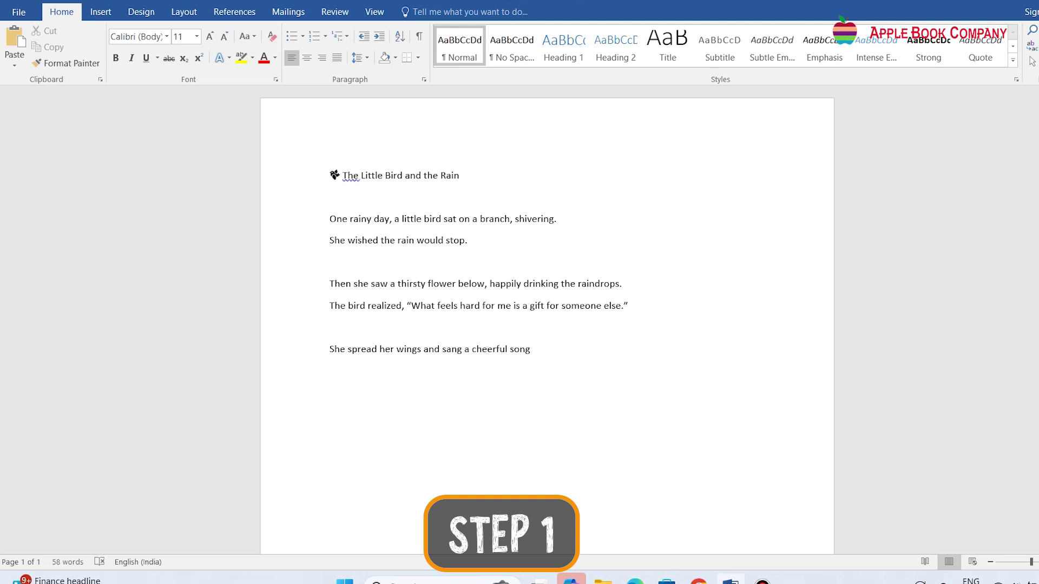
{"action": "left_click_drag", "start_coordinate": [330, 284], "coordinate": [533, 351]}
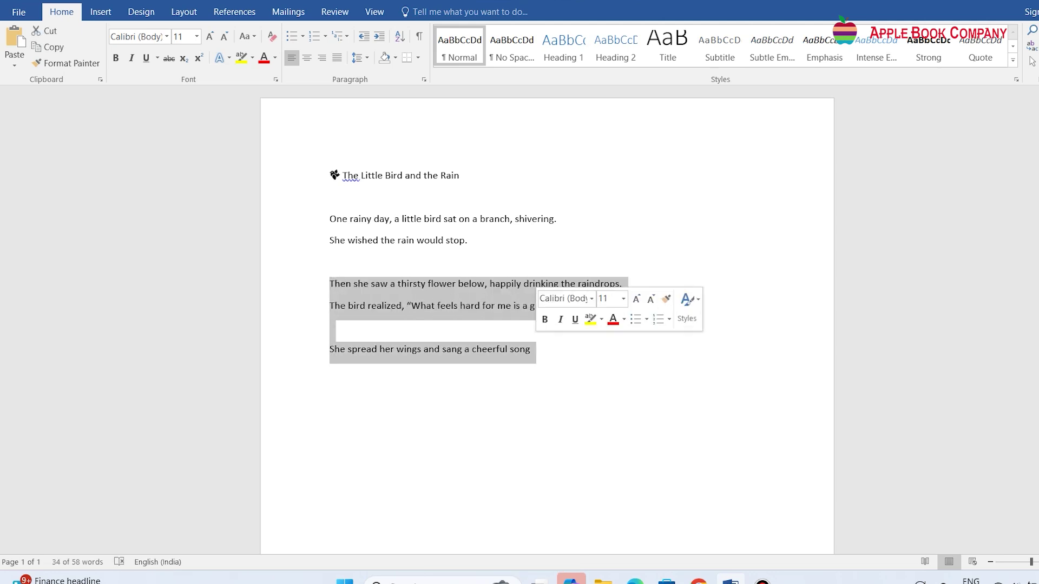
{"action": "key", "text": "ctrl+c"}
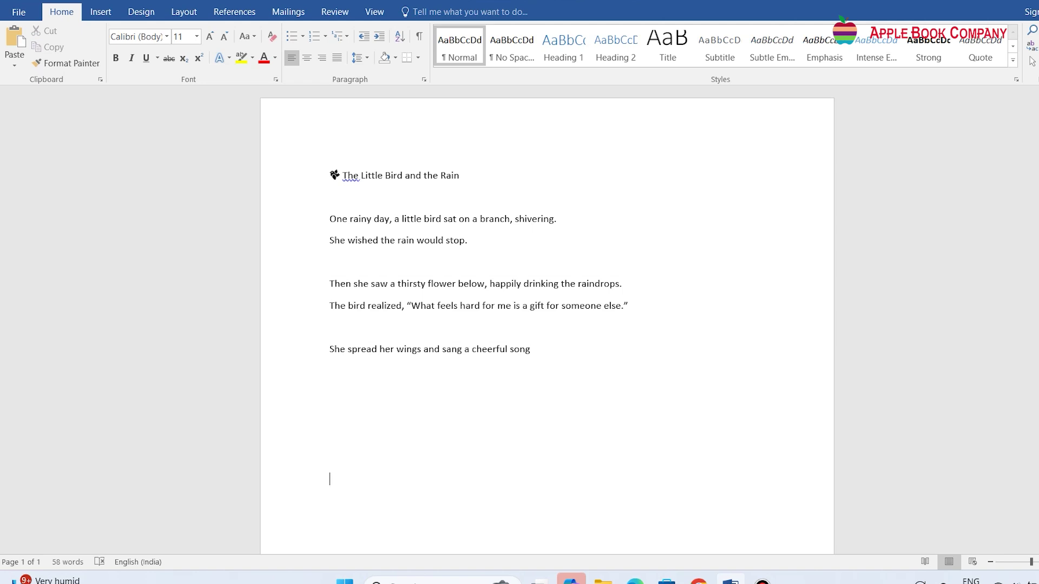
{"action": "key", "text": "ctrl+v"}
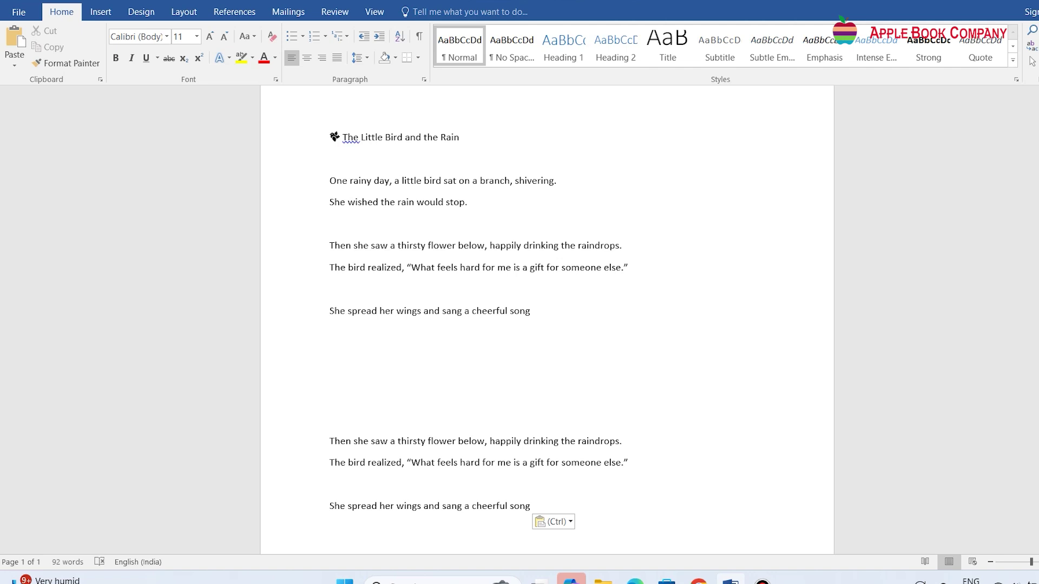
- Cut the entire document text and paste it back into the empty page
{"action": "key", "text": "ctrl+a"}
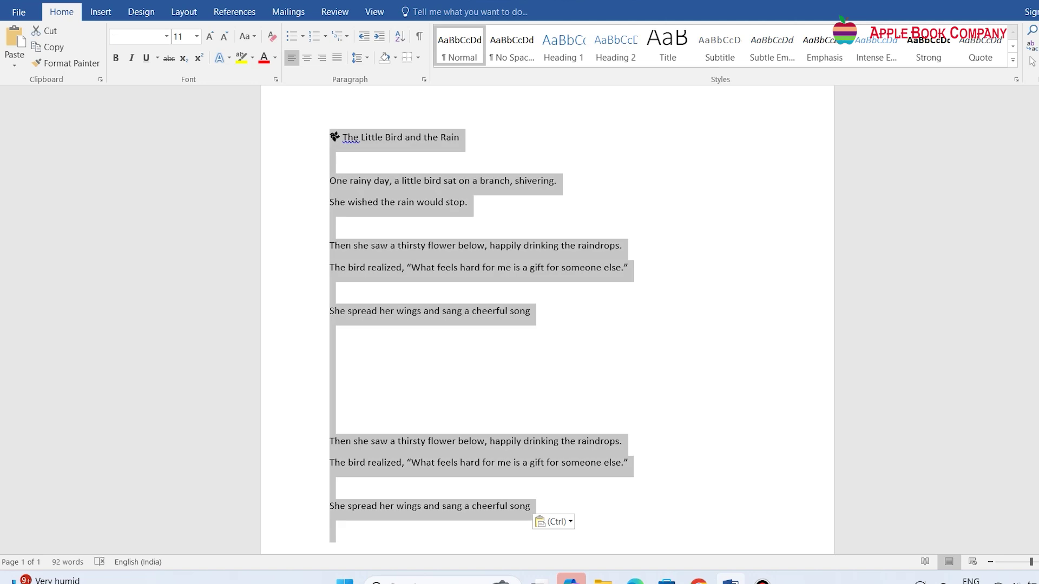
{"action": "scroll", "coordinate": [482, 314], "scroll_direction": "down", "scroll_amount": 4}
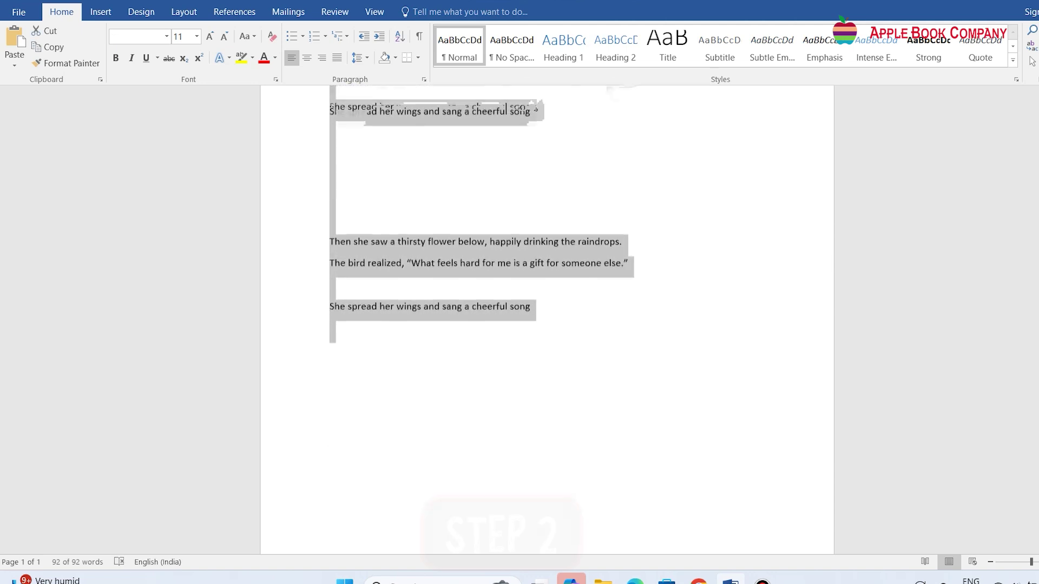
{"action": "scroll", "coordinate": [482, 314], "scroll_direction": "up", "scroll_amount": 3}
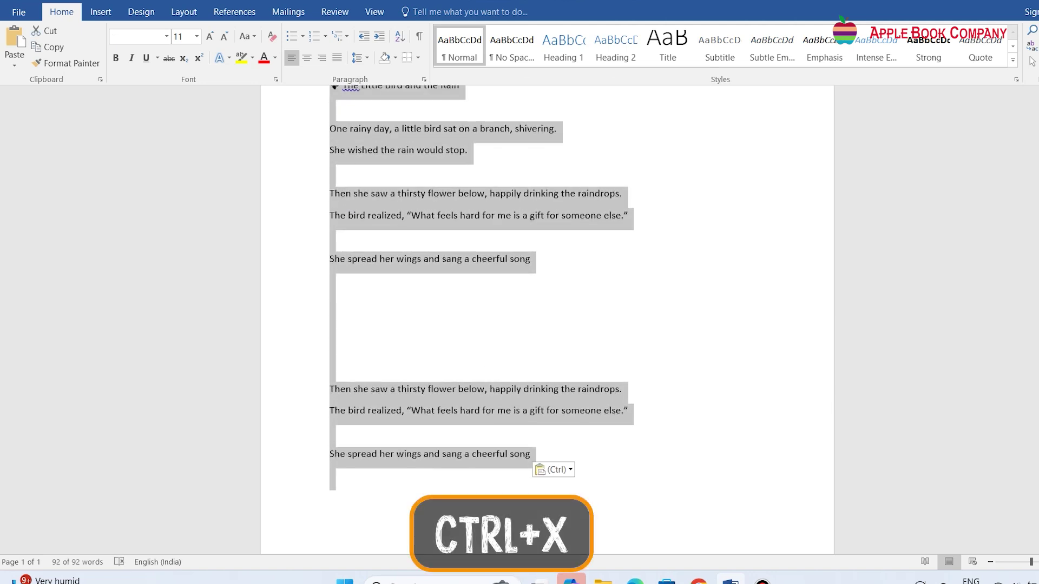
{"action": "key", "text": "ctrl+x"}
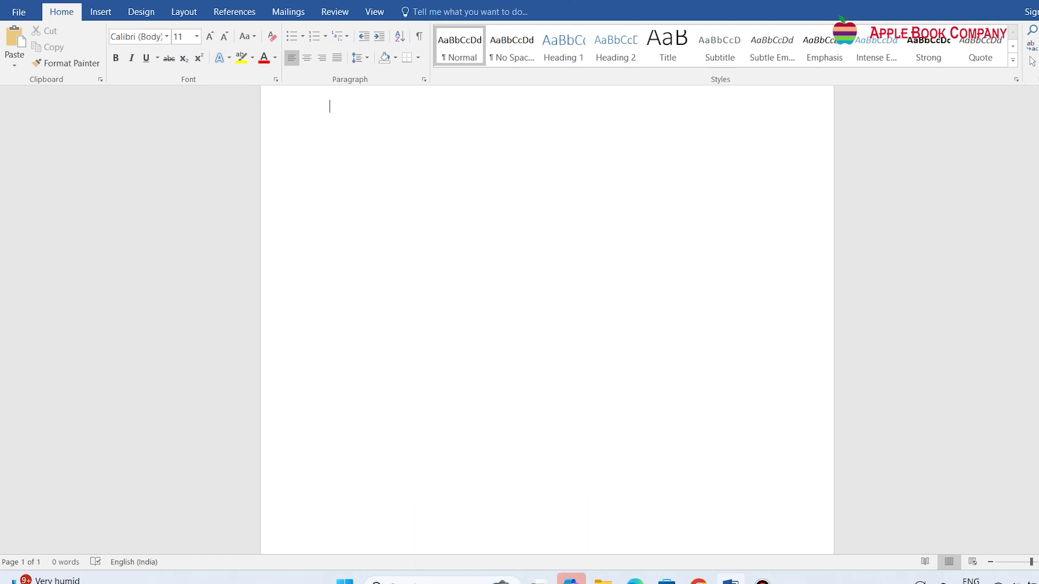
{"action": "key", "text": "ctrl+v"}
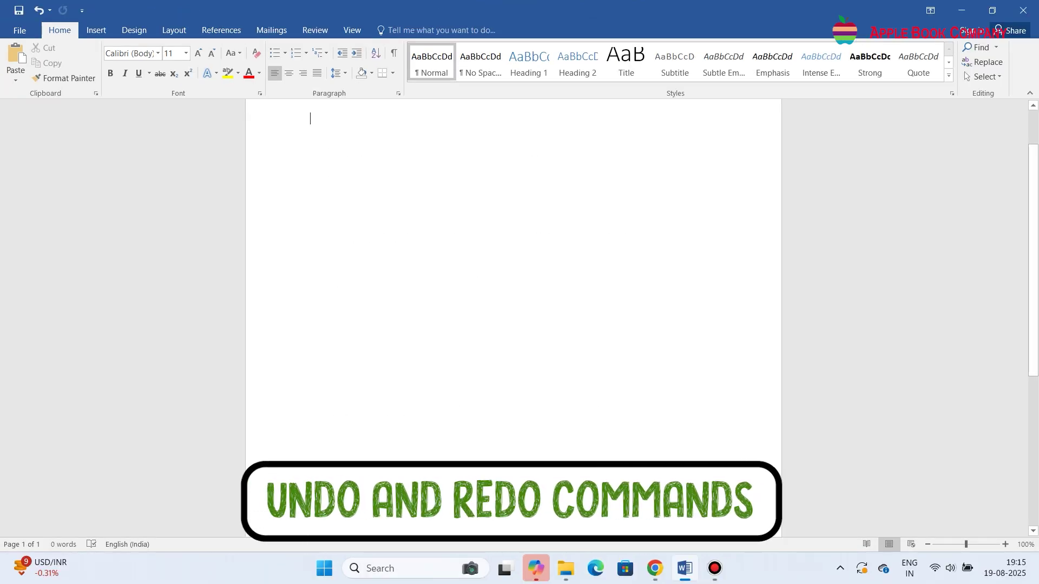
{"action": "key", "text": "ctrl+v"}
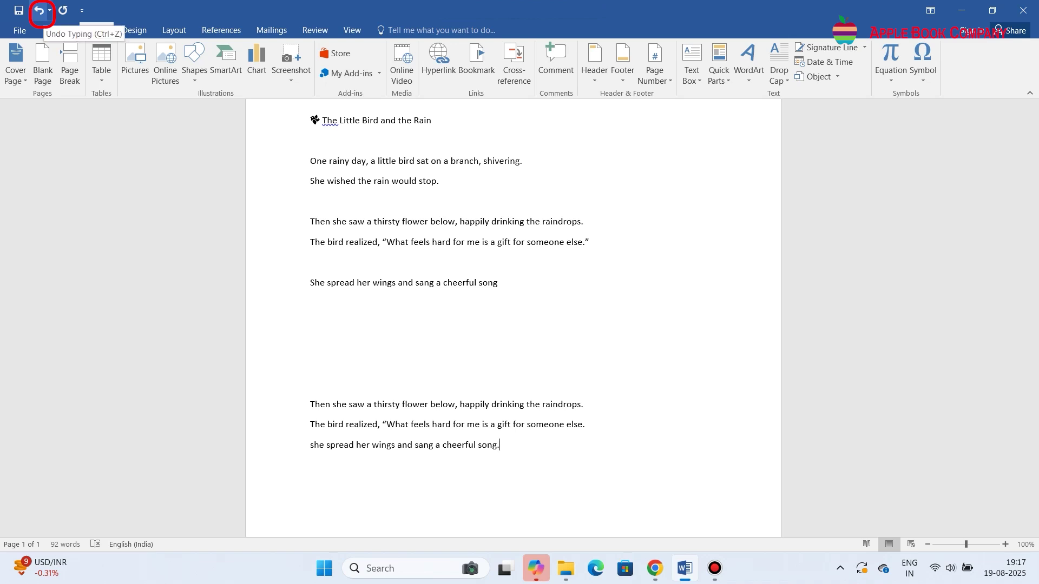
- Undo the latest typing in the last sentence back to "she spread her wings and sang a che", and redo it through "cheerful song."
{"action": "left_click", "coordinate": [39, 11]}
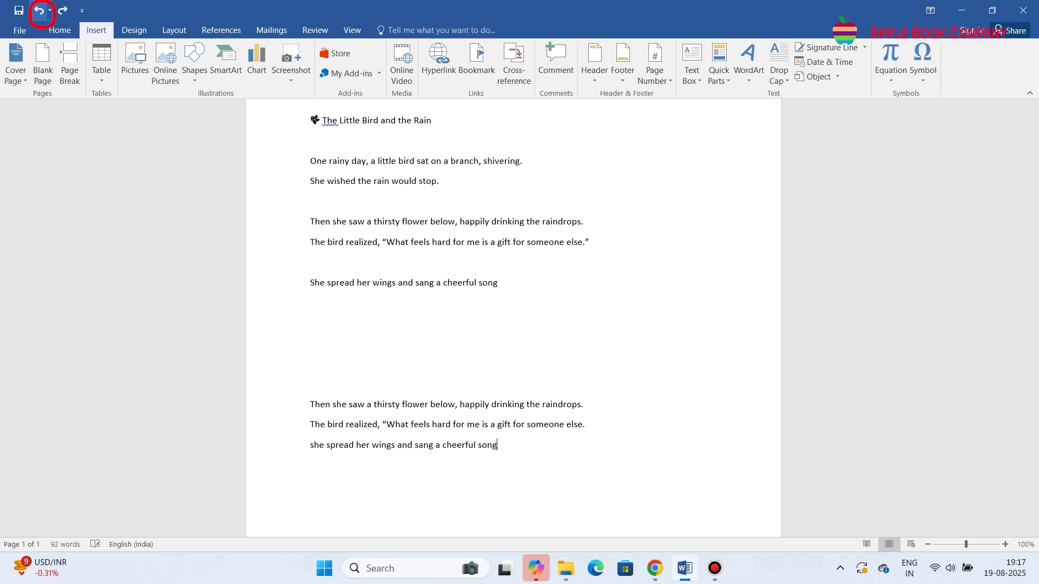
{"action": "left_click", "coordinate": [39, 11]}
{"action": "left_click", "coordinate": [39, 11]}
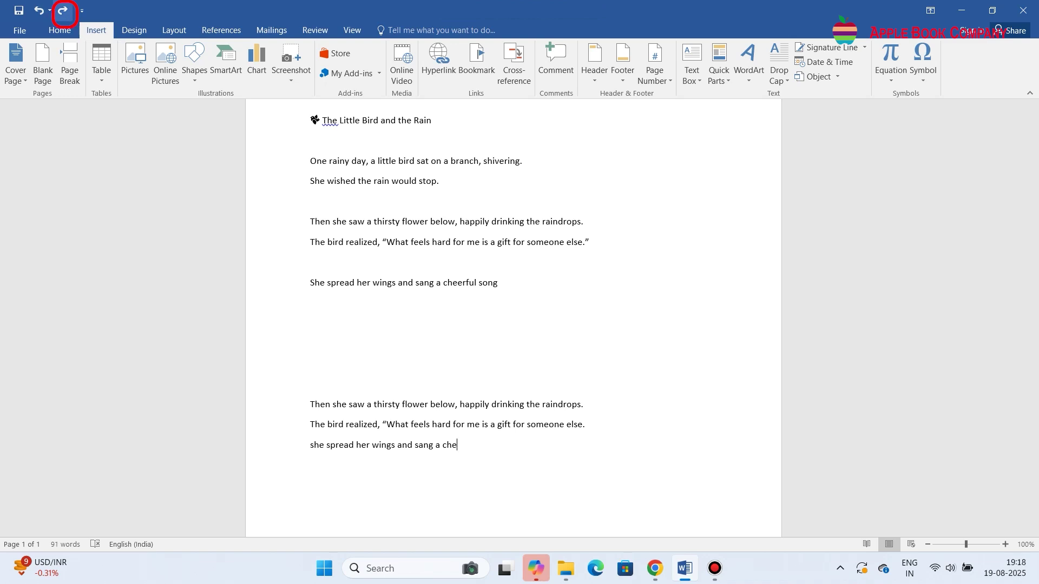
{"action": "type", "text": "erful son"}
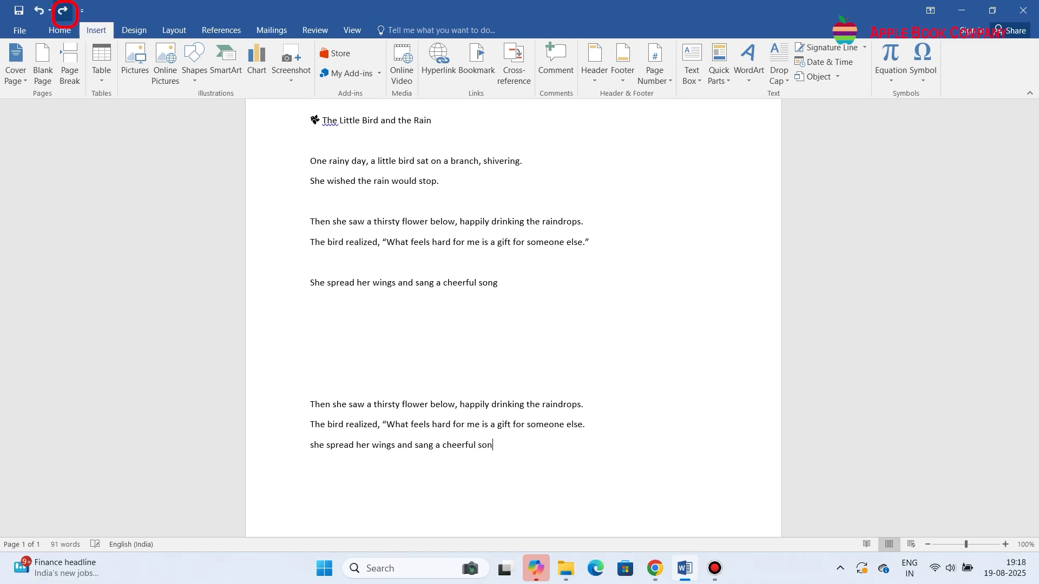
{"action": "left_click", "coordinate": [63, 11]}
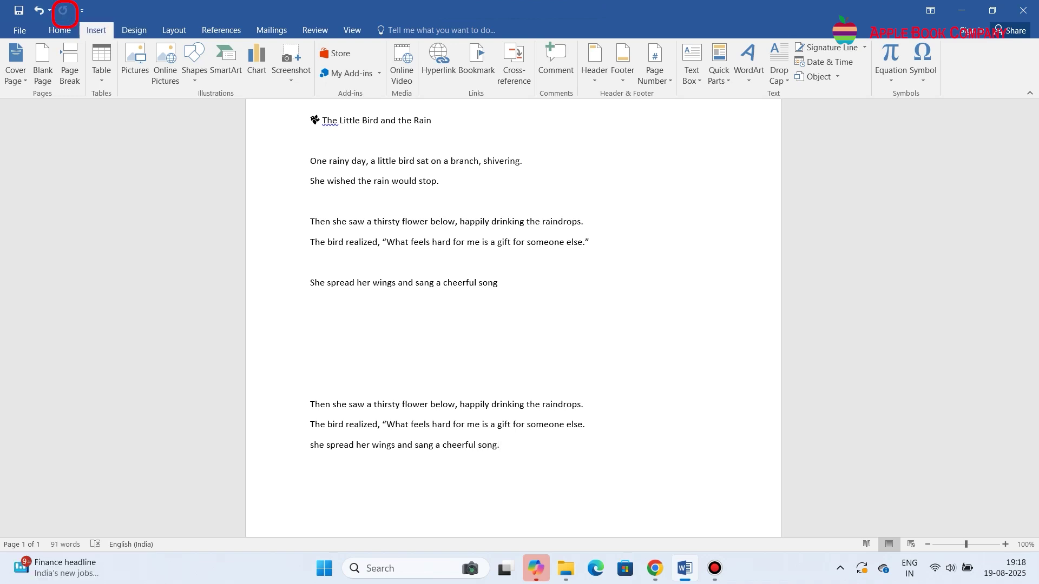